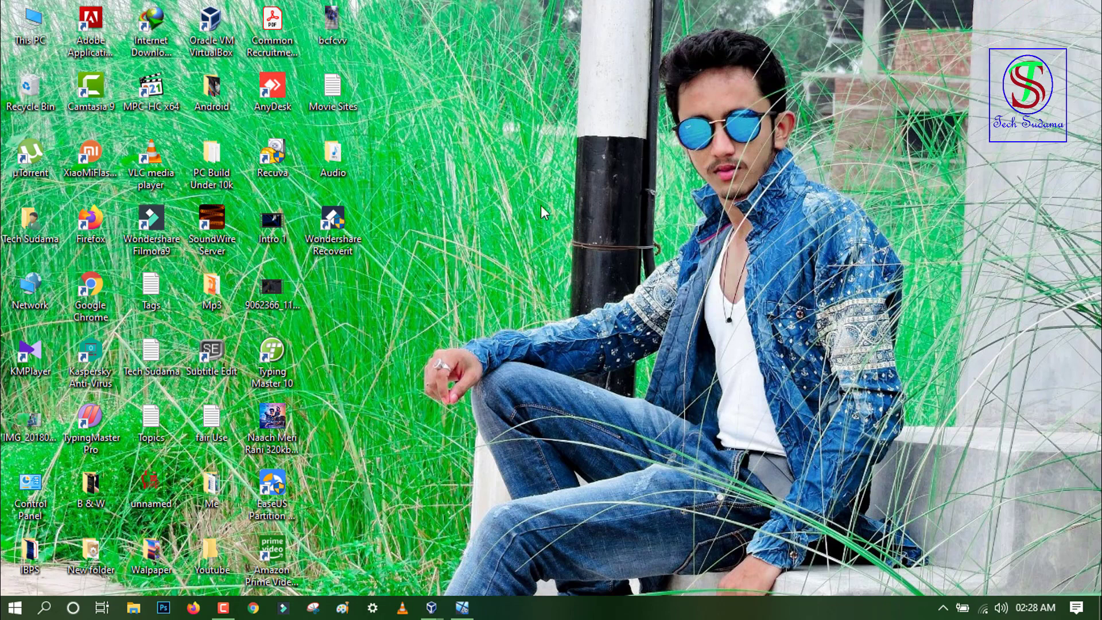
Step: Bring the running w10 virtual machine window to the front from the taskbar
{"action": "left_click", "coordinate": [465, 608]}
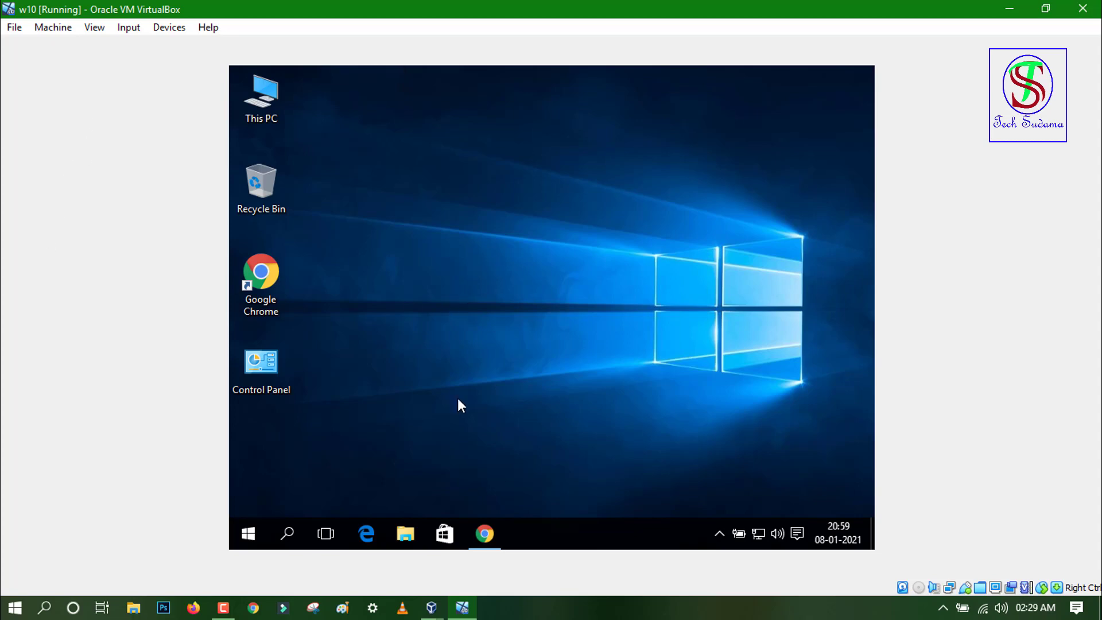
{"action": "left_click", "coordinate": [485, 534]}
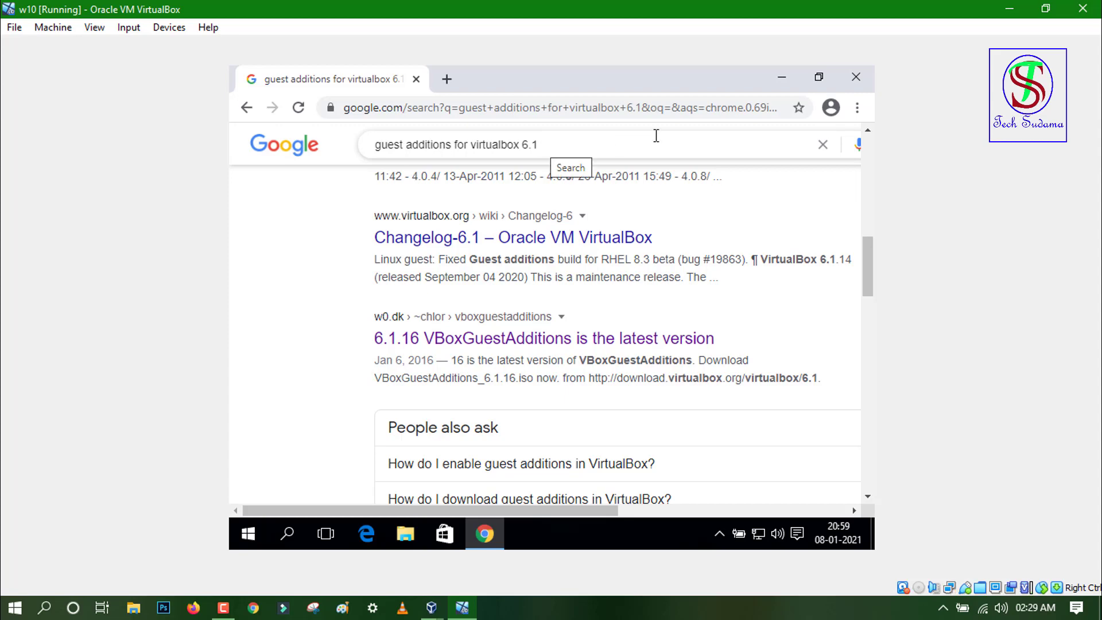
{"action": "left_click", "coordinate": [781, 77]}
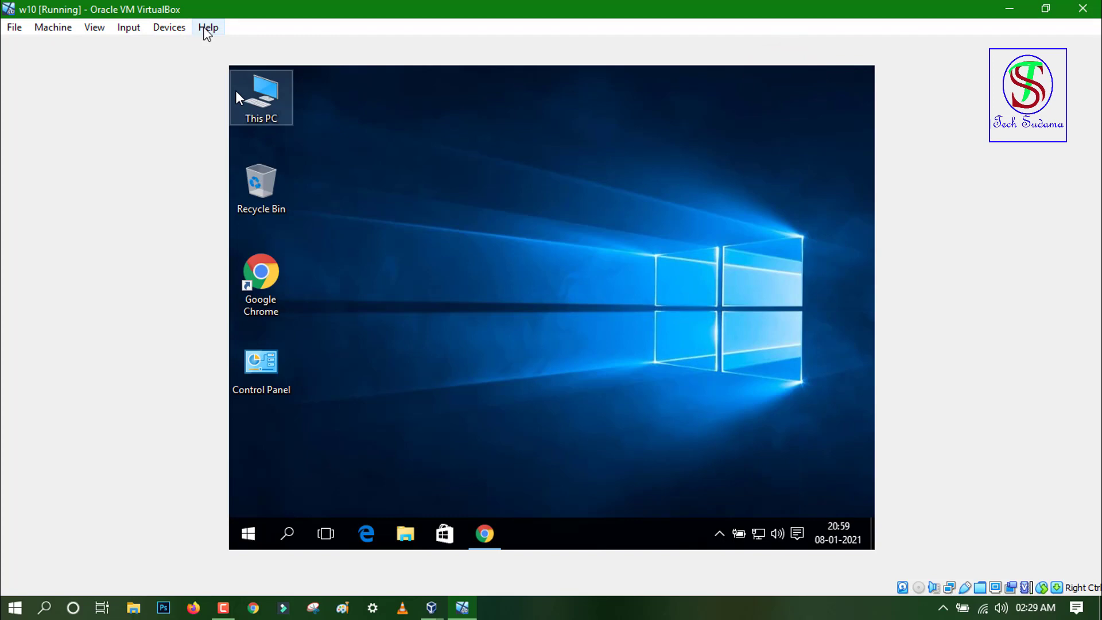
Step: Confirm the installed VirtualBox version is 6.1.14 in About VirtualBox, then return to the Chrome search results
{"action": "left_click", "coordinate": [205, 29]}
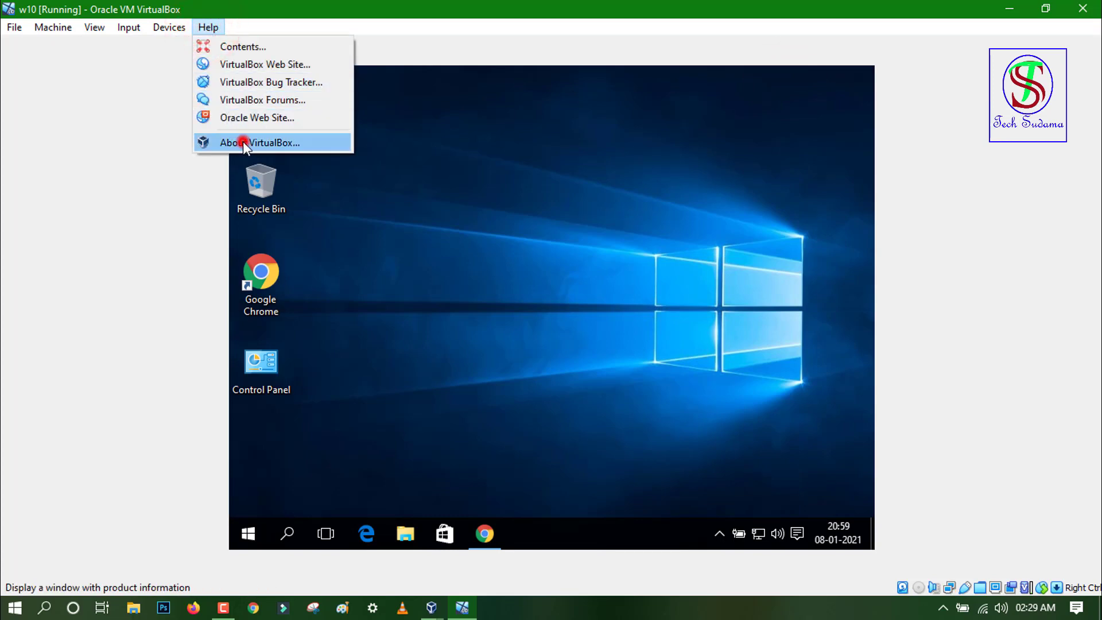
{"action": "left_click", "coordinate": [243, 142]}
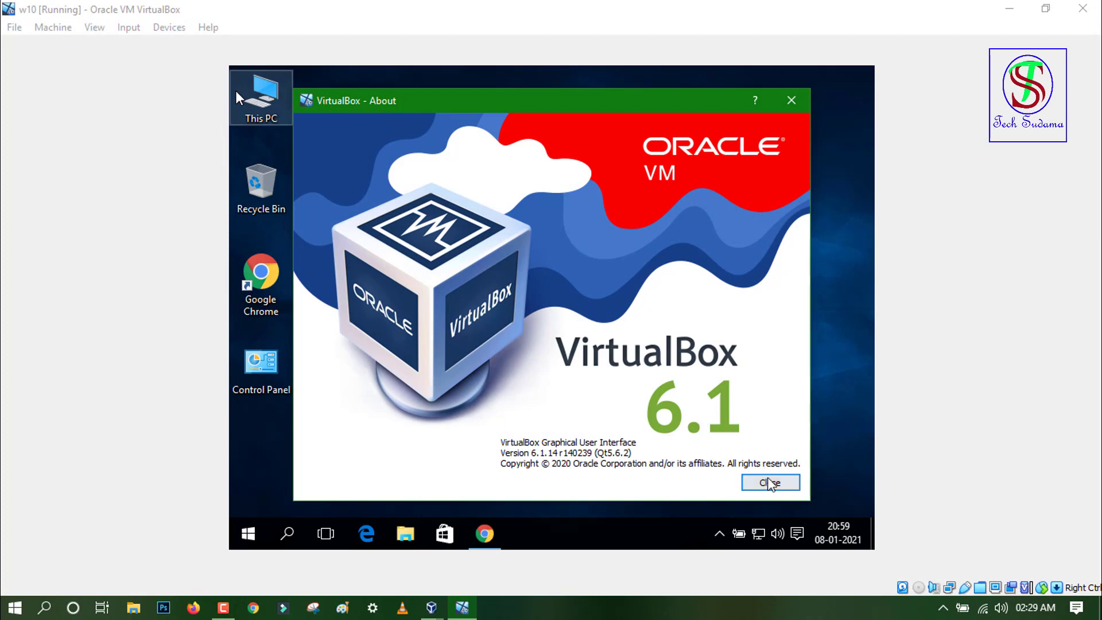
{"action": "left_click", "coordinate": [772, 483]}
{"action": "left_click", "coordinate": [484, 534]}
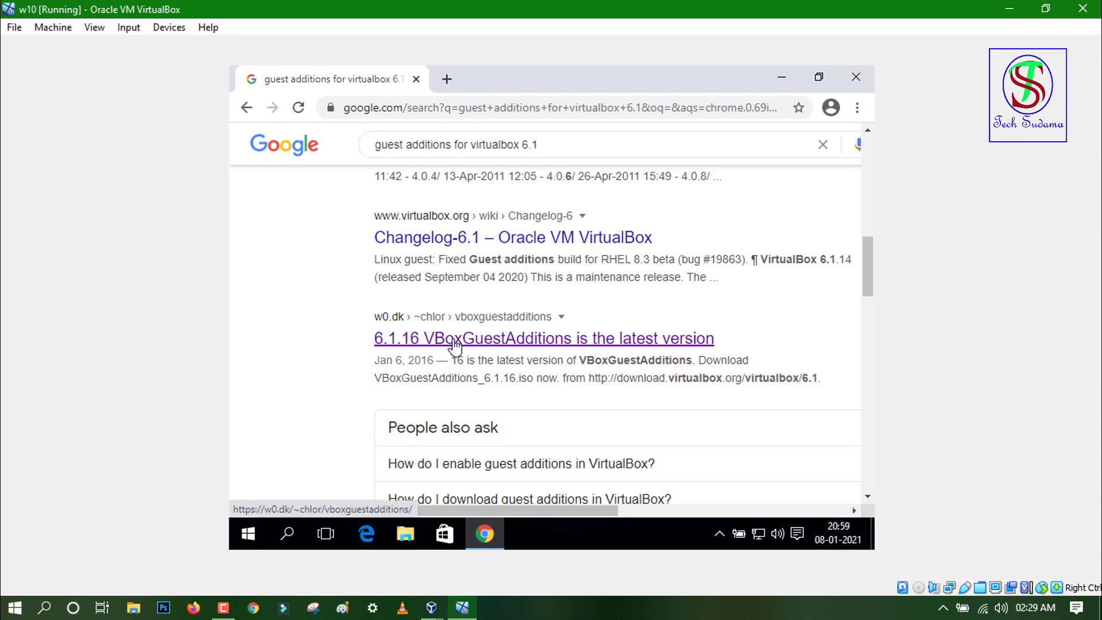
Step: Browse the download.virtualbox.org 6.1.16 directory listing VBoxGuestAdditions_6.1.16.iso, then close Chrome
{"action": "left_click", "coordinate": [501, 342]}
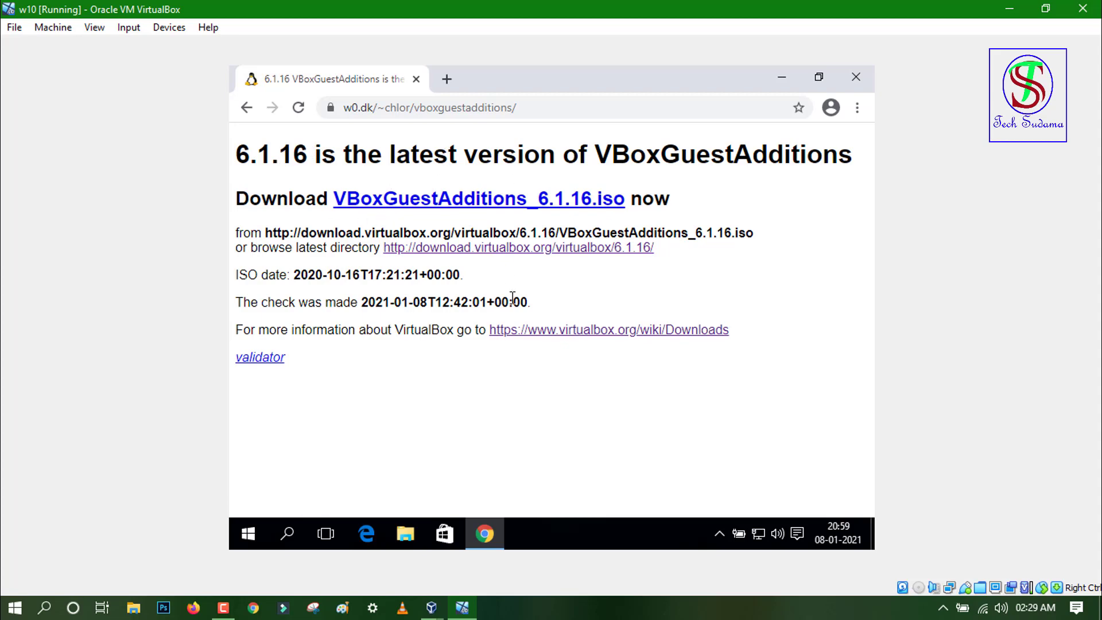
{"action": "left_click", "coordinate": [505, 253]}
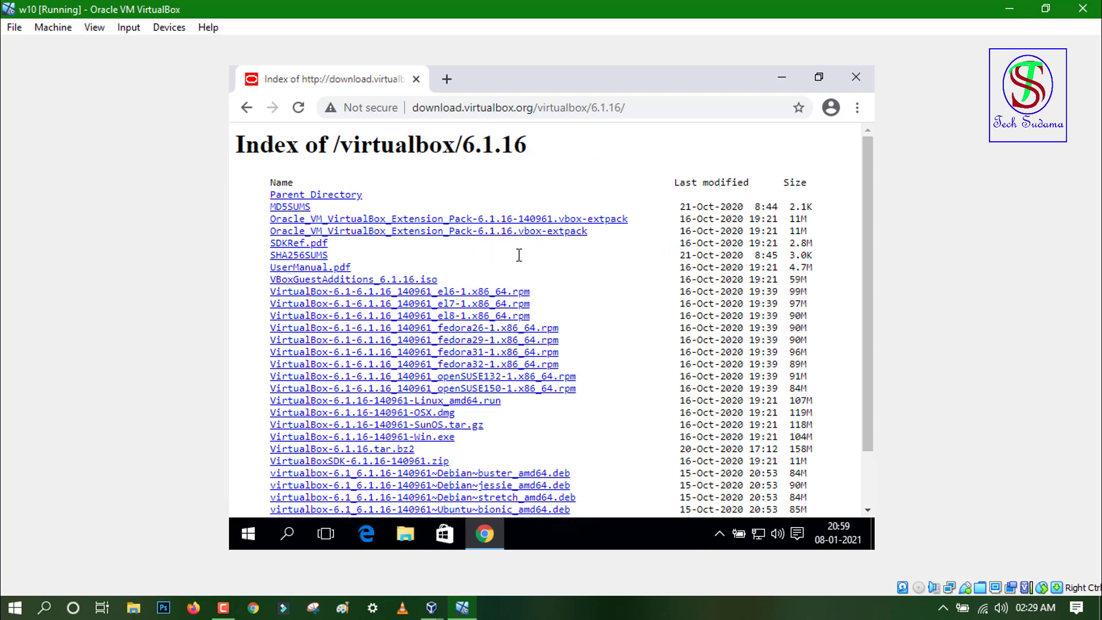
{"action": "left_click_drag", "start_coordinate": [866, 187], "coordinate": [869, 308]}
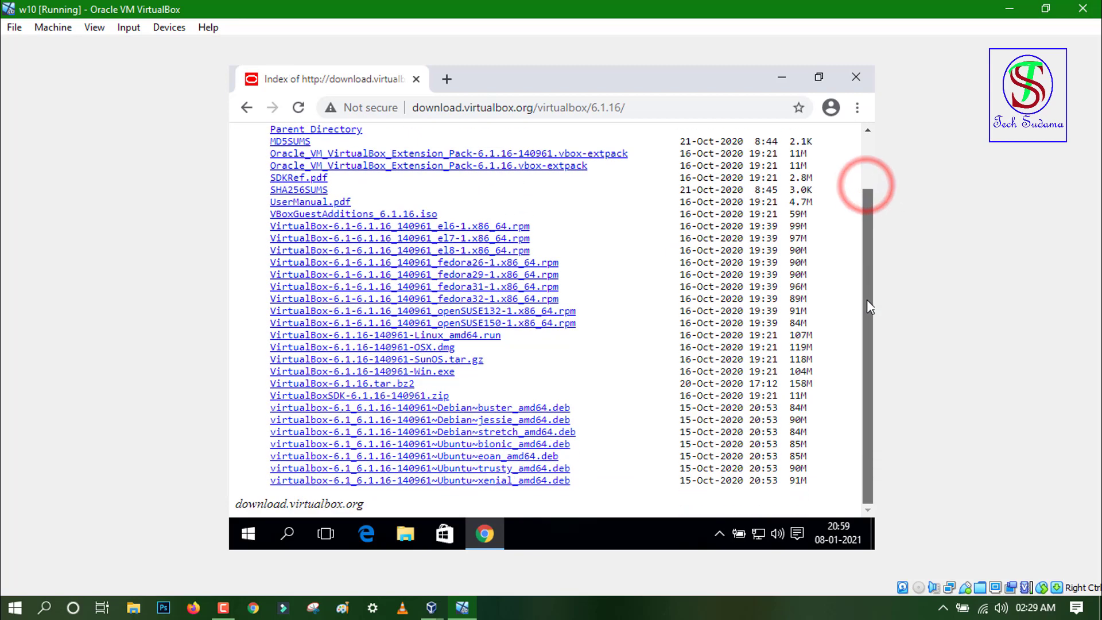
{"action": "scroll", "coordinate": [867, 247], "scroll_direction": "up", "scroll_amount": 1}
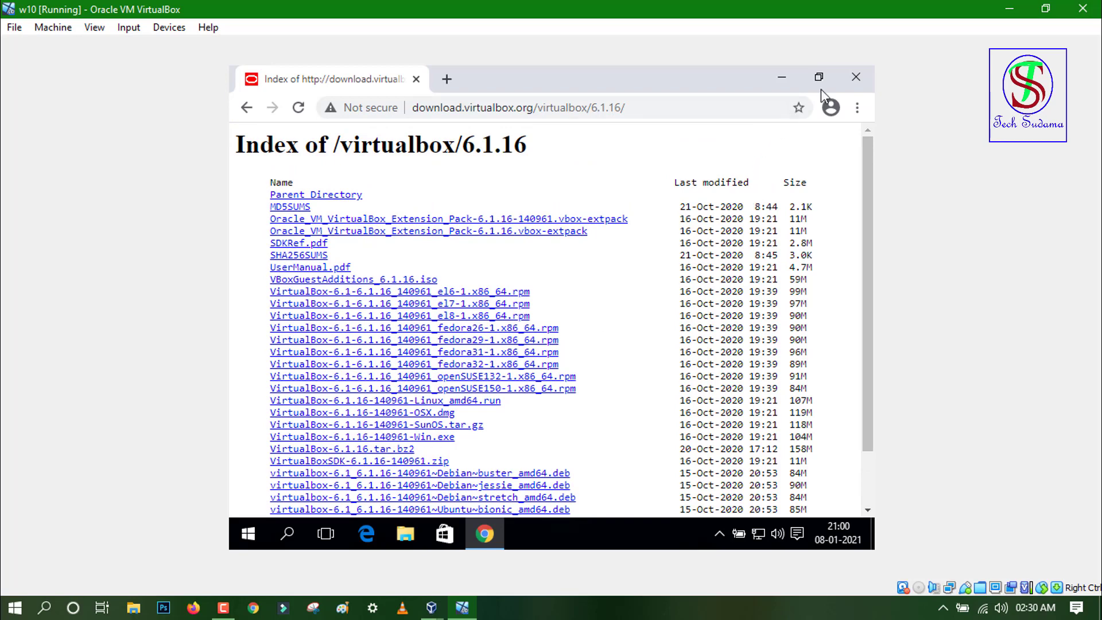
{"action": "left_click", "coordinate": [856, 77]}
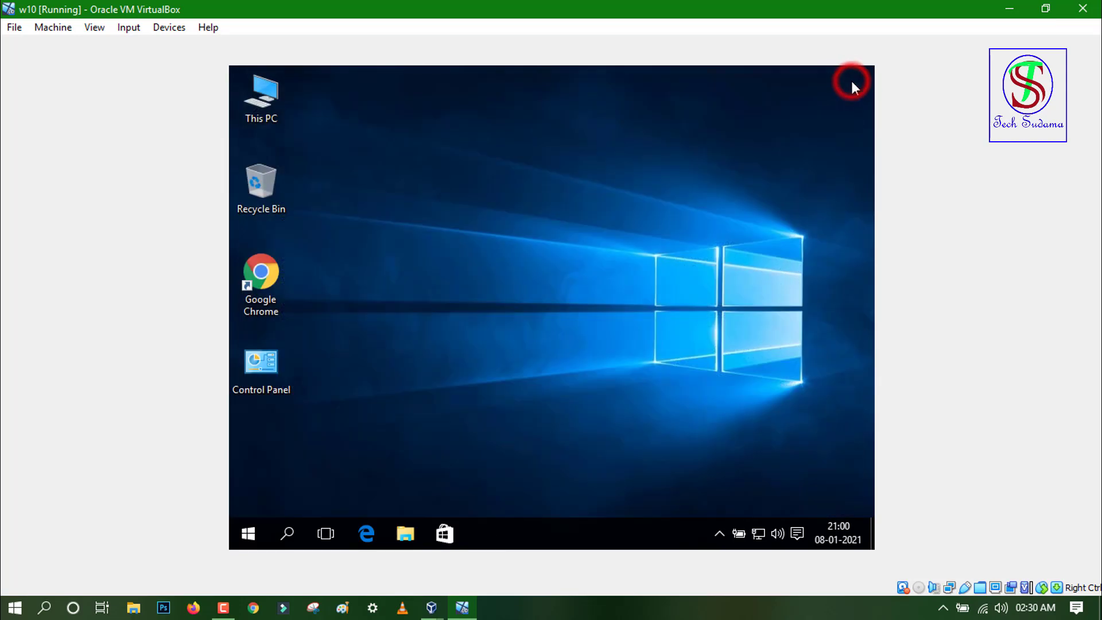
Step: Mount VBoxGuestAdditions_6.1.16 from This PC's Downloads folder as DVD Drive (E:)
{"action": "left_click", "coordinate": [261, 95]}
{"action": "double_click", "coordinate": [261, 96]}
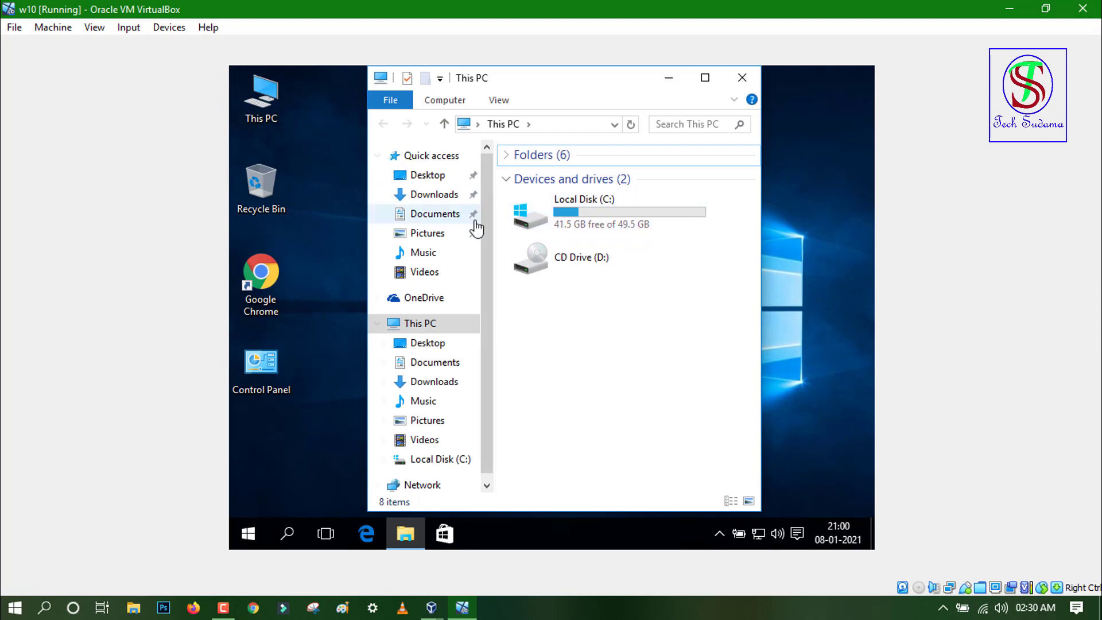
{"action": "left_click", "coordinate": [431, 194]}
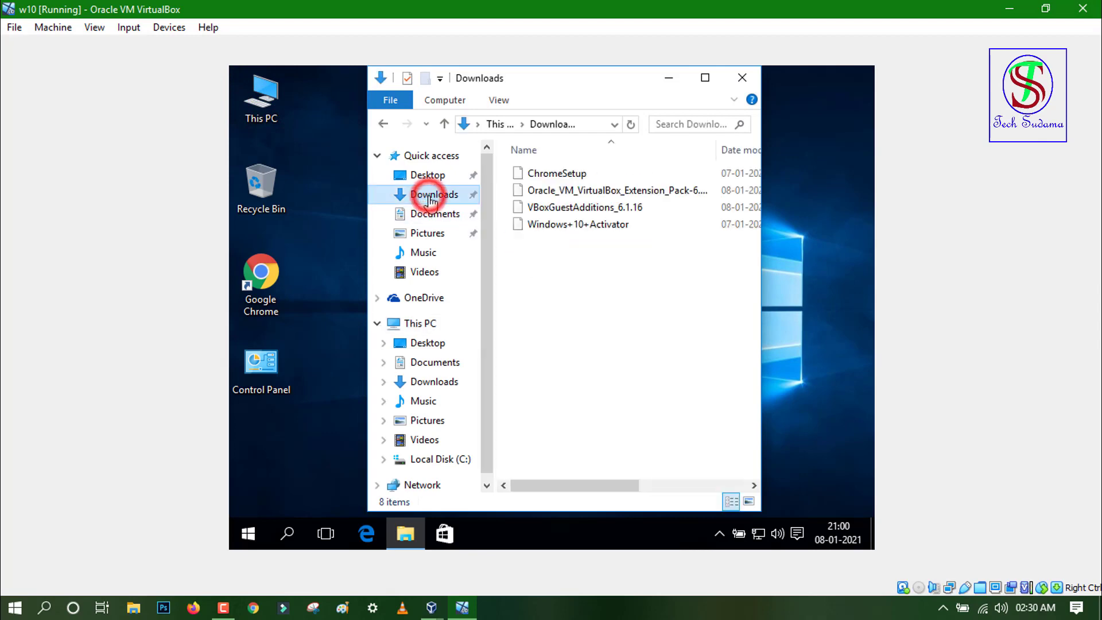
{"action": "left_click", "coordinate": [554, 211]}
{"action": "right_click", "coordinate": [554, 212]}
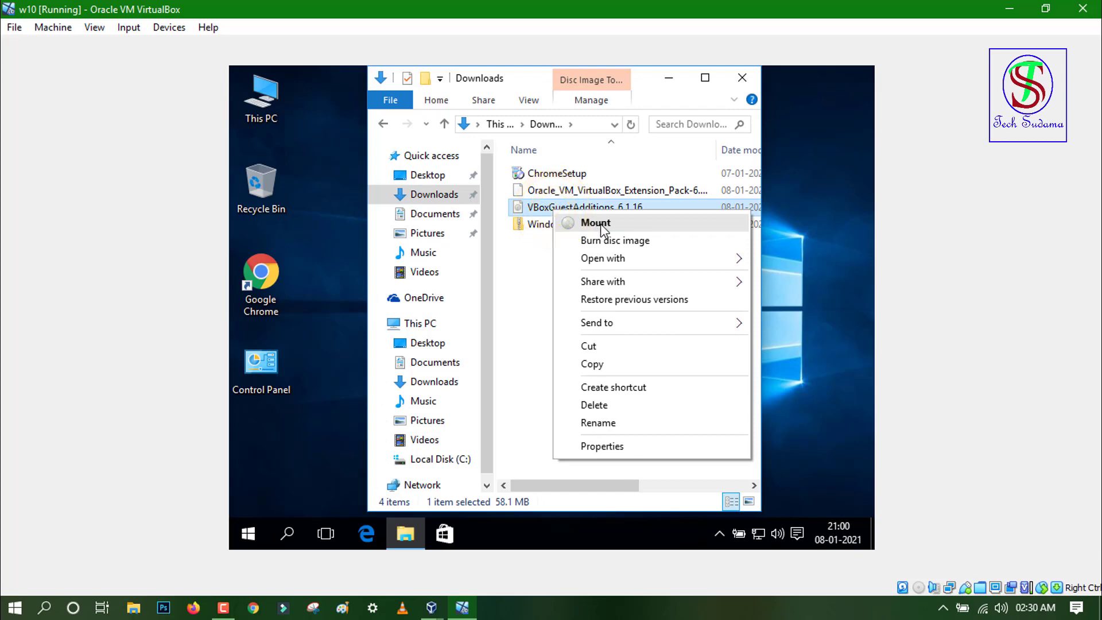
{"action": "left_click", "coordinate": [597, 223]}
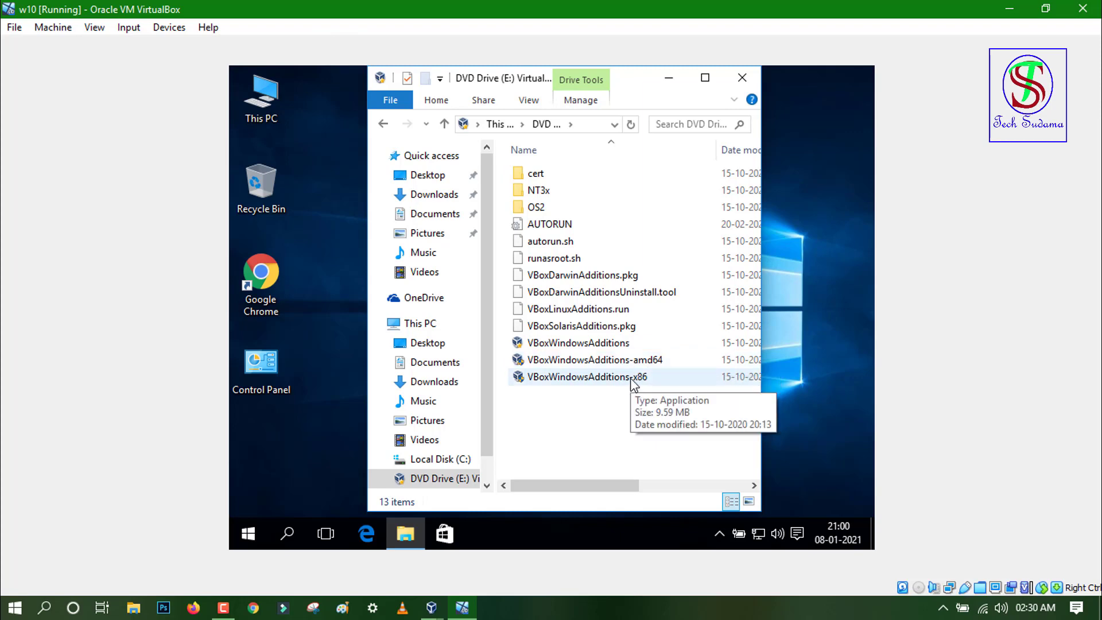
Step: Check This PC's system properties to confirm the guest is a 32-bit, x86-based system
{"action": "right_click", "coordinate": [263, 97]}
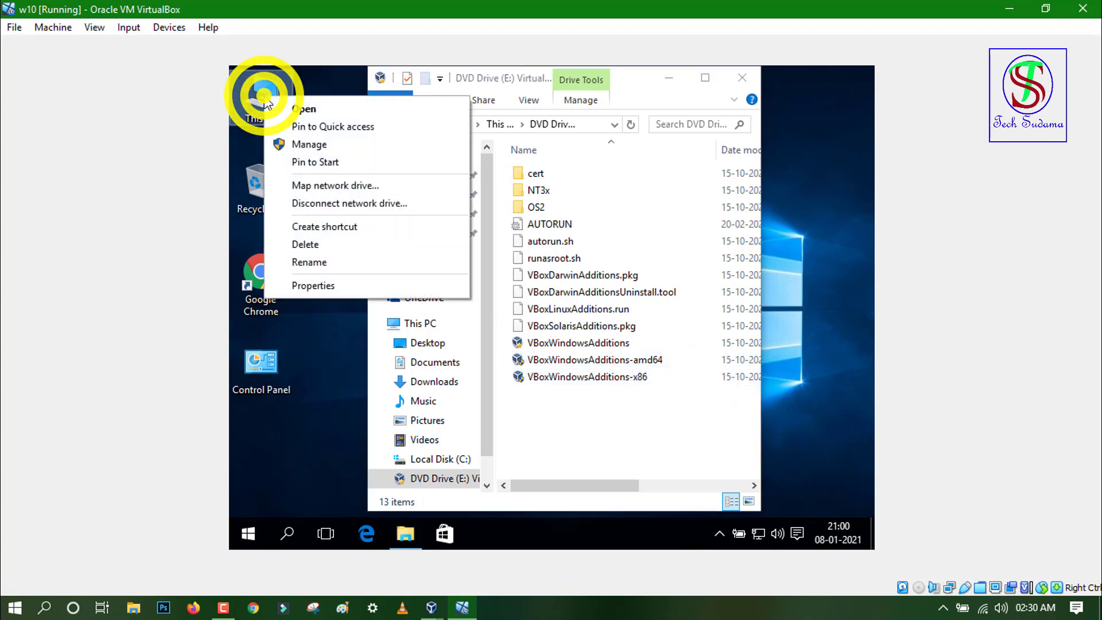
{"action": "left_click", "coordinate": [313, 290]}
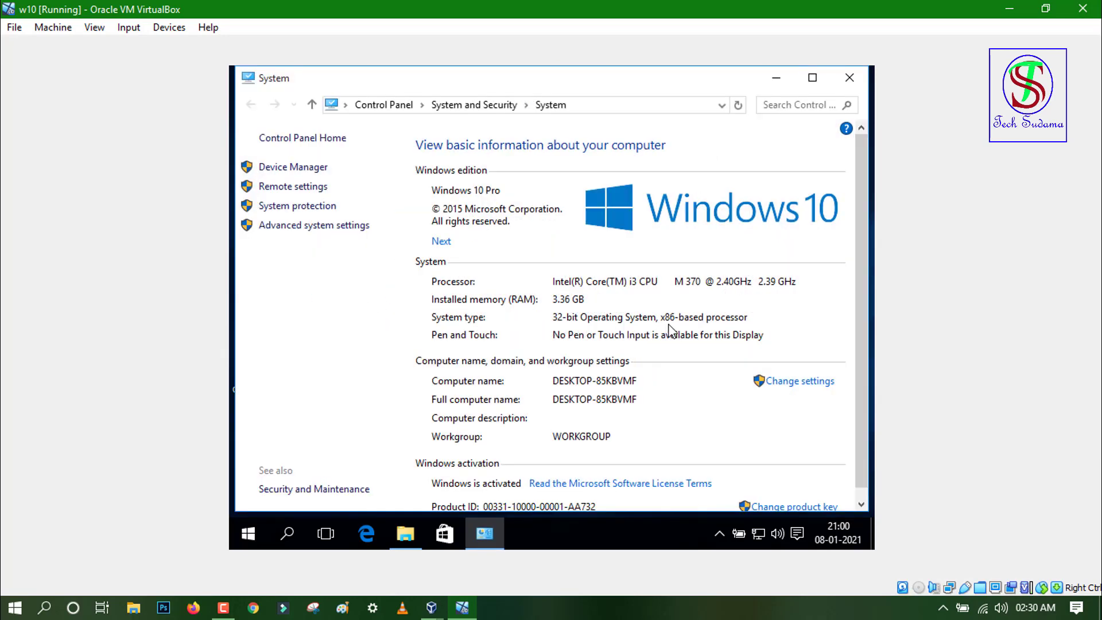
{"action": "left_click", "coordinate": [849, 78]}
Step: Run VBoxWindowsAdditions-x86 from the DVD drive and approve the permission prompt
{"action": "left_click", "coordinate": [604, 379]}
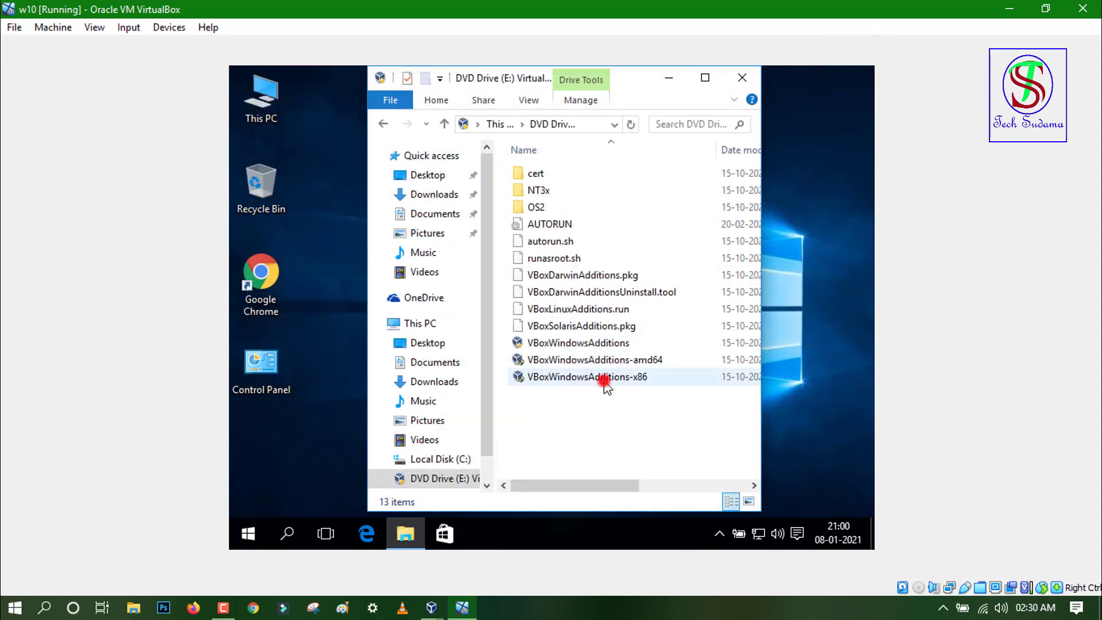
{"action": "left_click", "coordinate": [604, 379]}
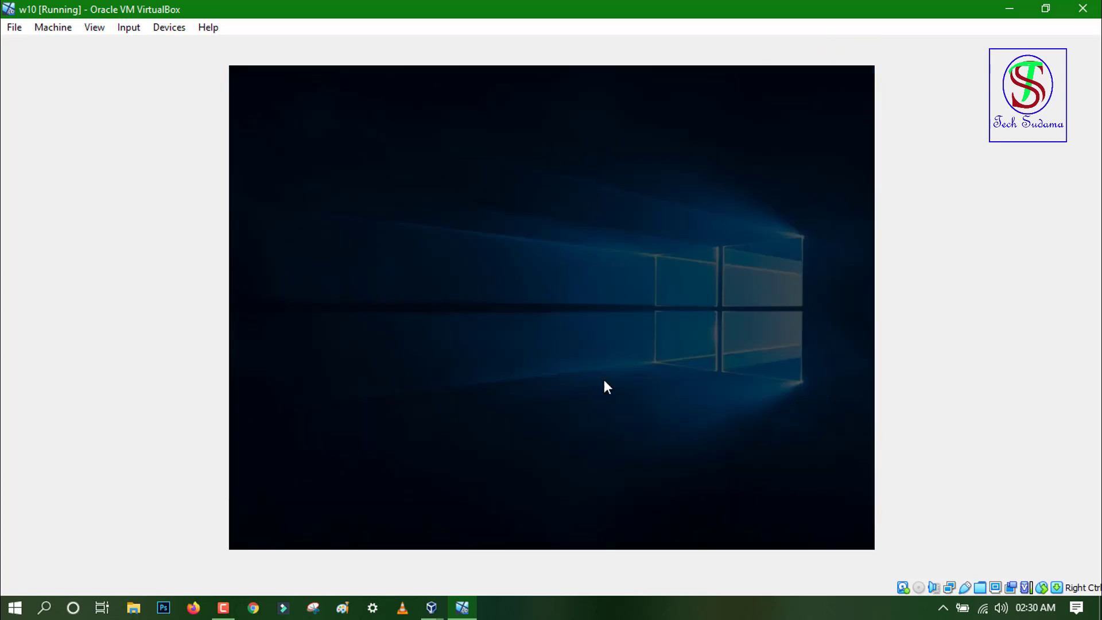
{"action": "left_click", "coordinate": [621, 328]}
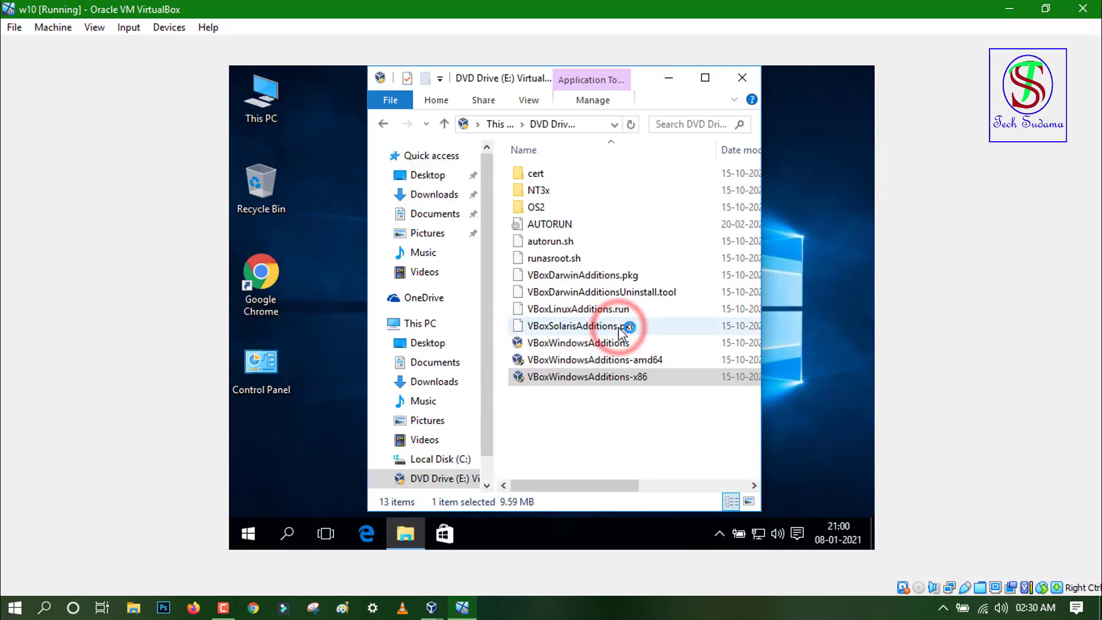
Step: Install Guest Additions 6.1.16 with default location and components, choosing 'I want to manually reboot later'
{"action": "left_click", "coordinate": [629, 430]}
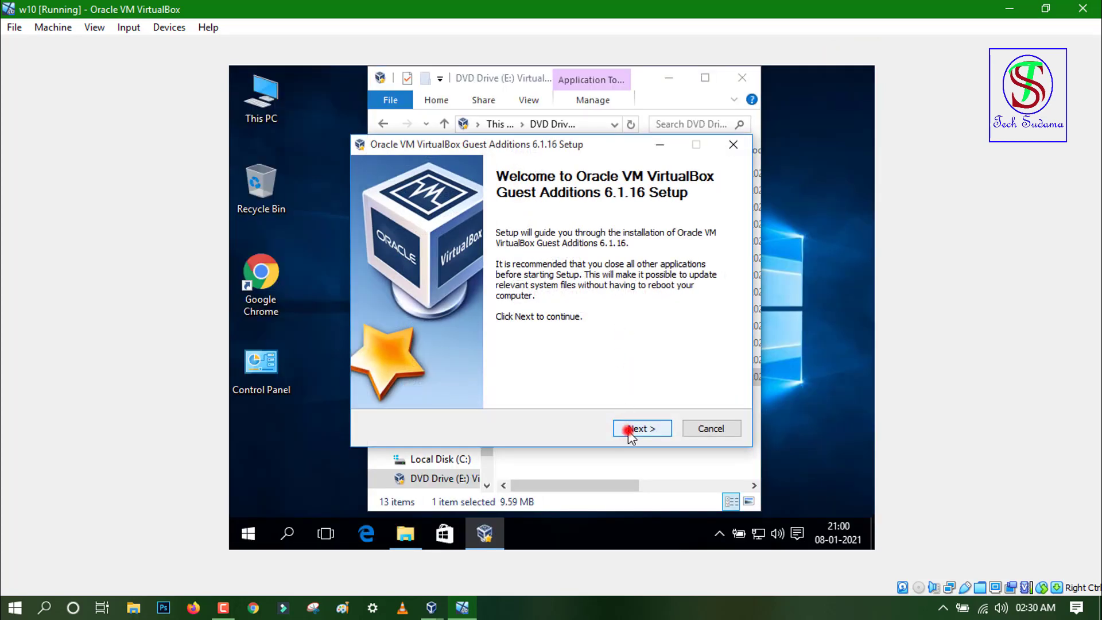
{"action": "left_click", "coordinate": [631, 428]}
{"action": "left_click", "coordinate": [635, 427]}
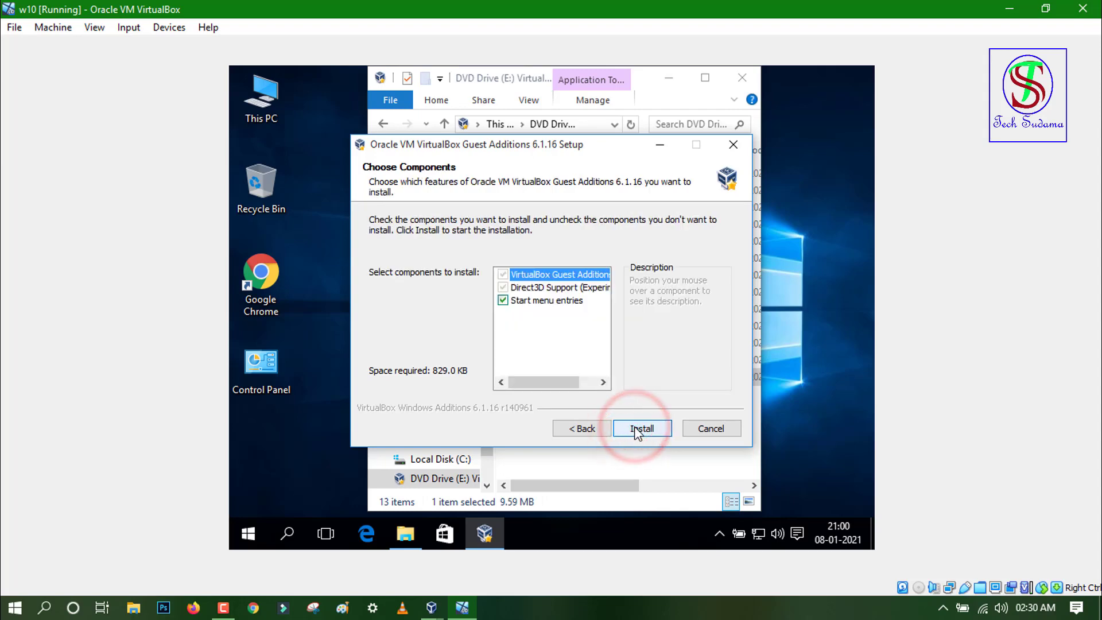
{"action": "left_click", "coordinate": [636, 429]}
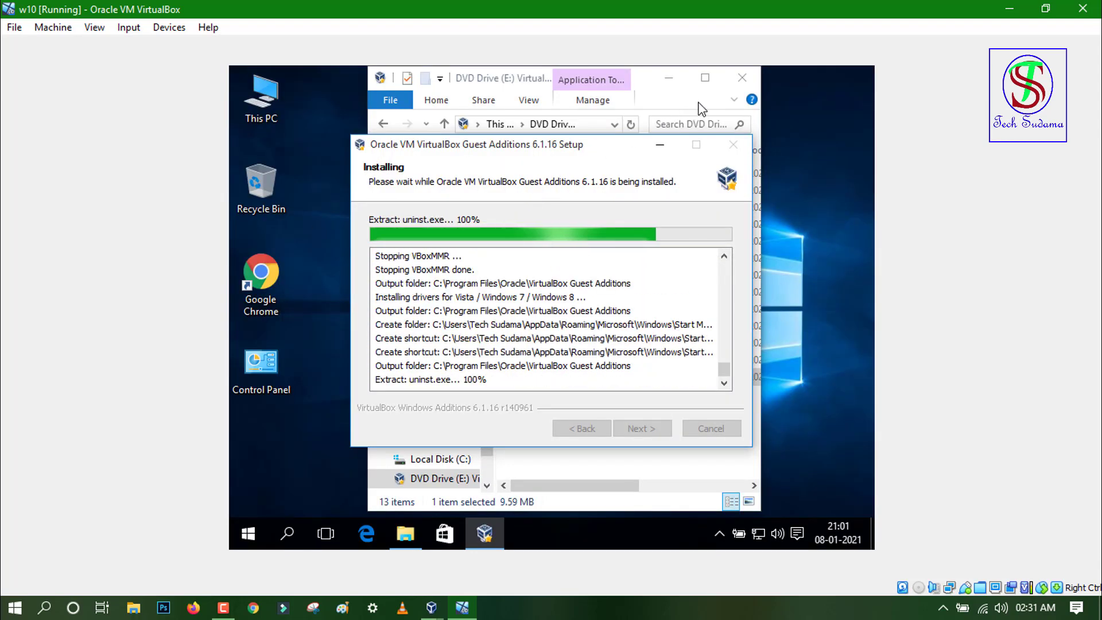
{"action": "left_click", "coordinate": [669, 78]}
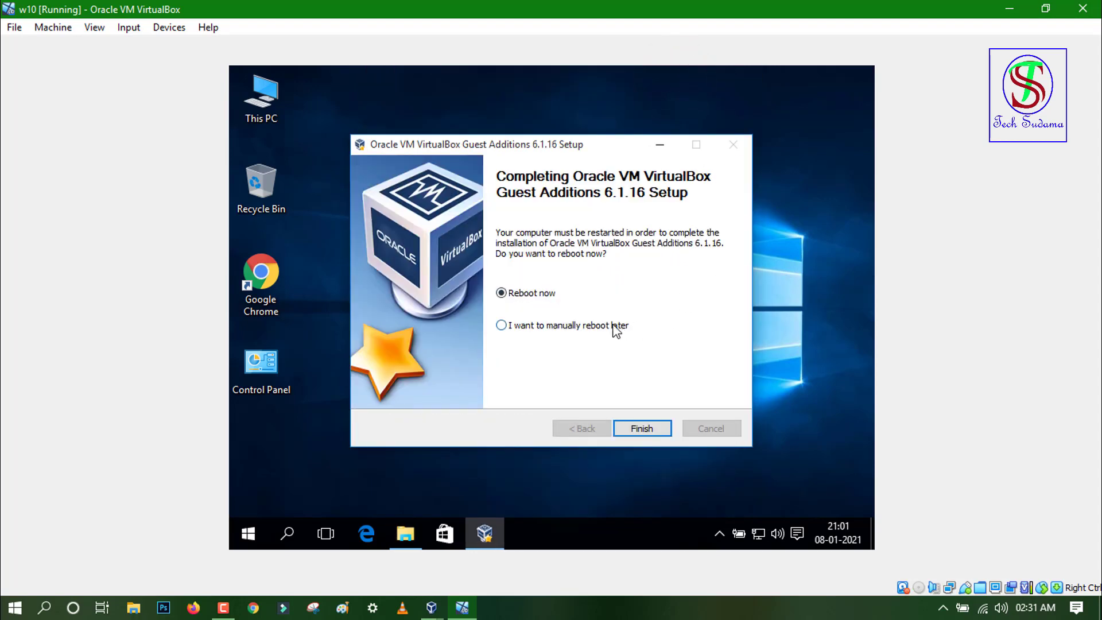
{"action": "left_click", "coordinate": [501, 325]}
{"action": "left_click", "coordinate": [643, 428]}
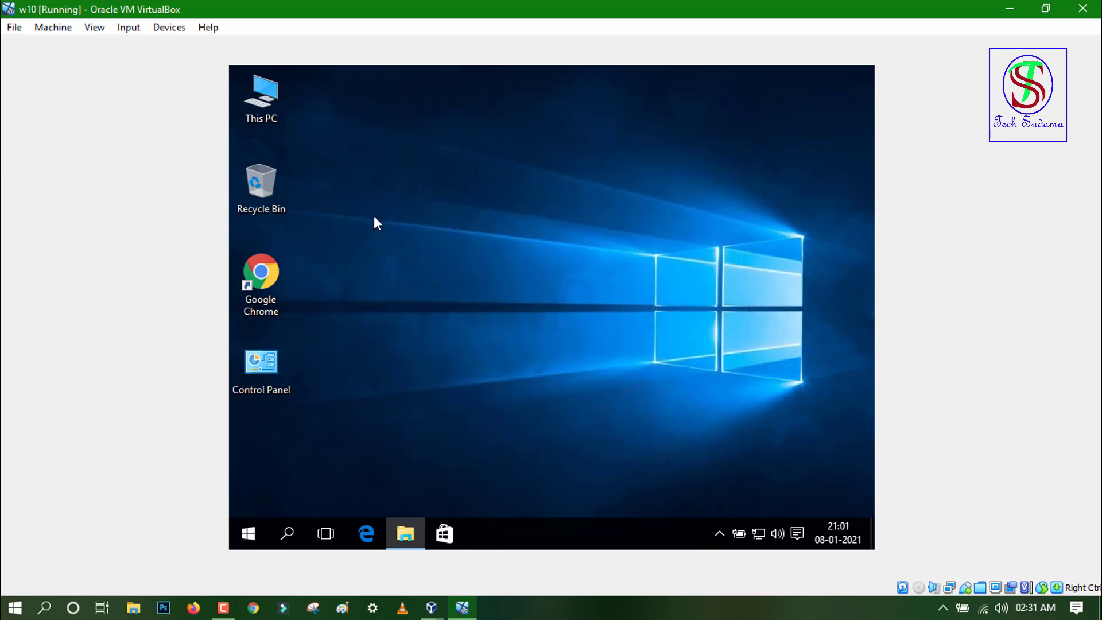
Step: Refresh the desktop, then restart the Windows 10 guest from the Start menu power options
{"action": "right_click", "coordinate": [383, 143]}
{"action": "left_click", "coordinate": [424, 192]}
{"action": "right_click", "coordinate": [417, 174]}
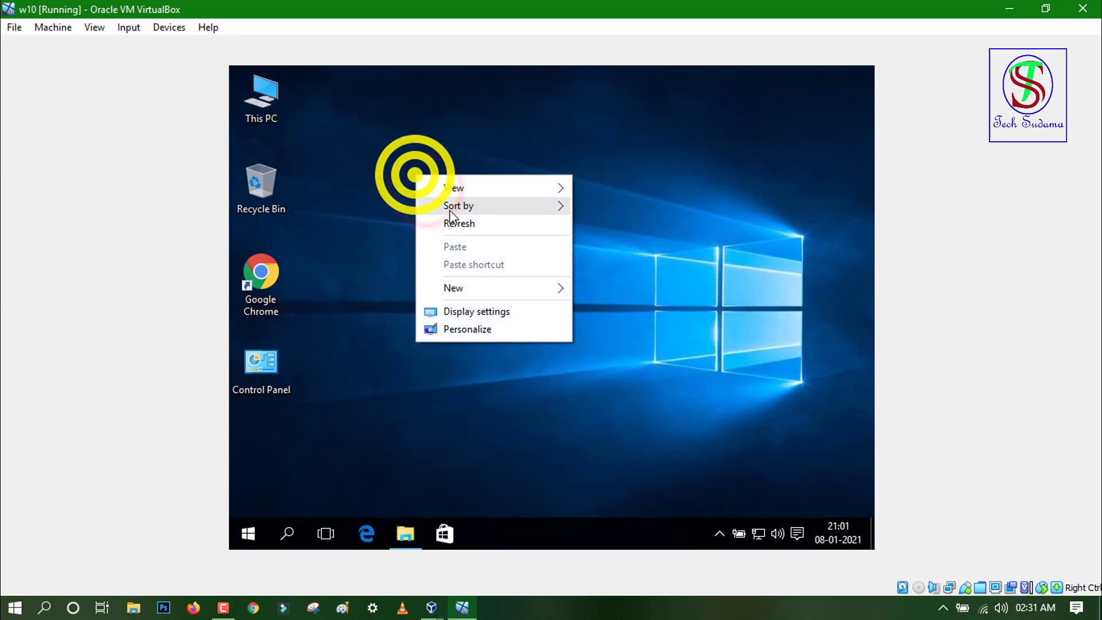
{"action": "left_click", "coordinate": [271, 472]}
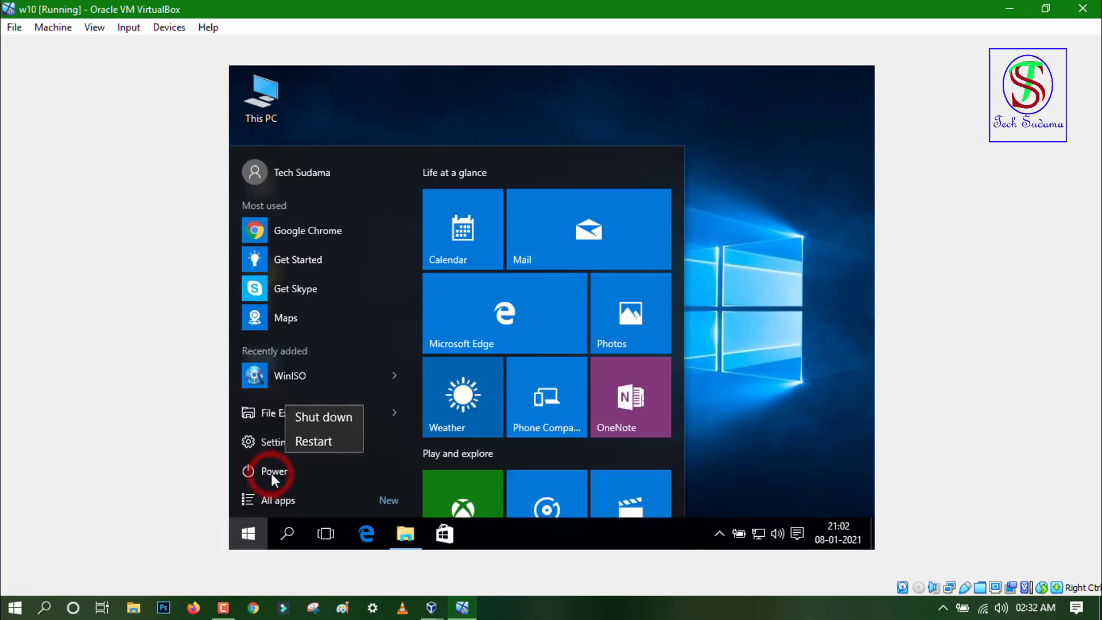
{"action": "left_click", "coordinate": [318, 441]}
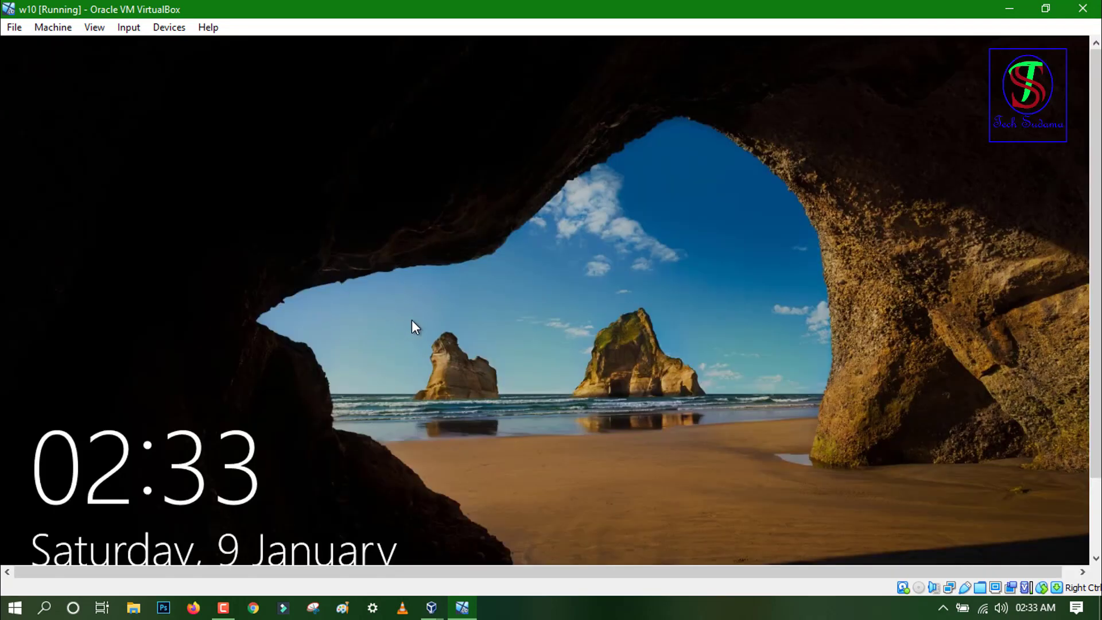
Step: Sign in to the guest with the account password and switch the VM to View > Full-screen Mode
{"action": "left_click", "coordinate": [466, 283]}
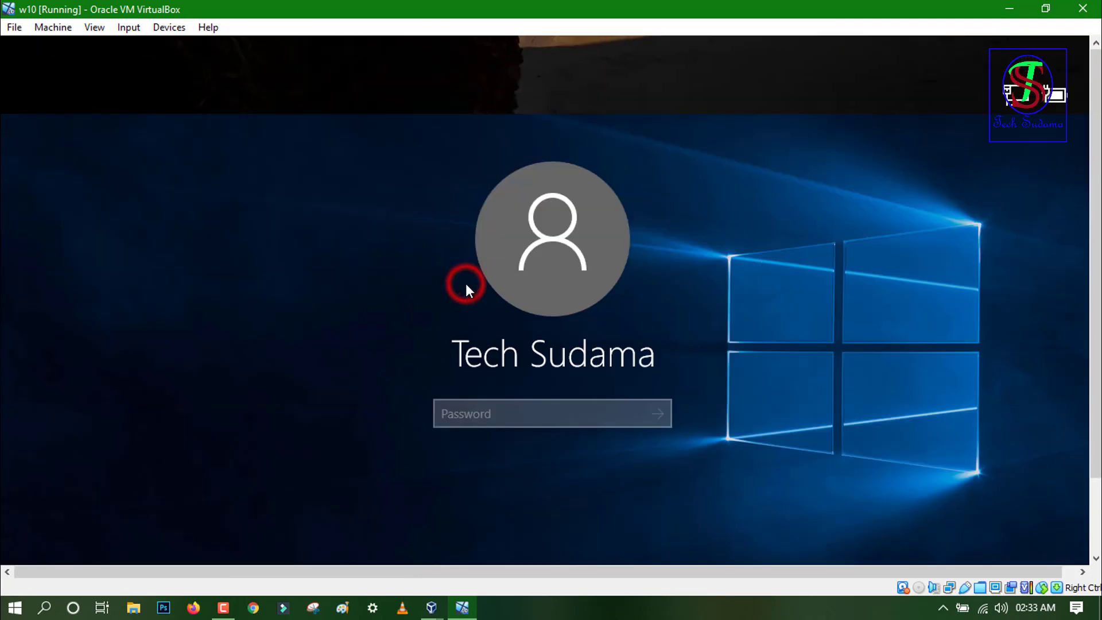
{"action": "left_click", "coordinate": [506, 411]}
{"action": "type", "text": "1234"}
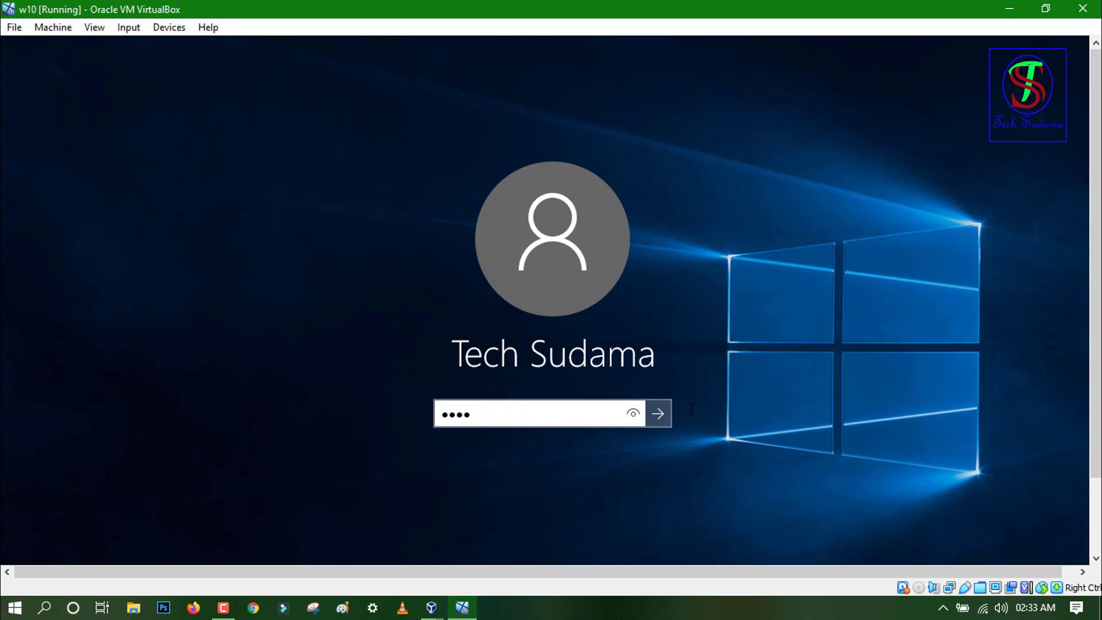
{"action": "left_click", "coordinate": [658, 413]}
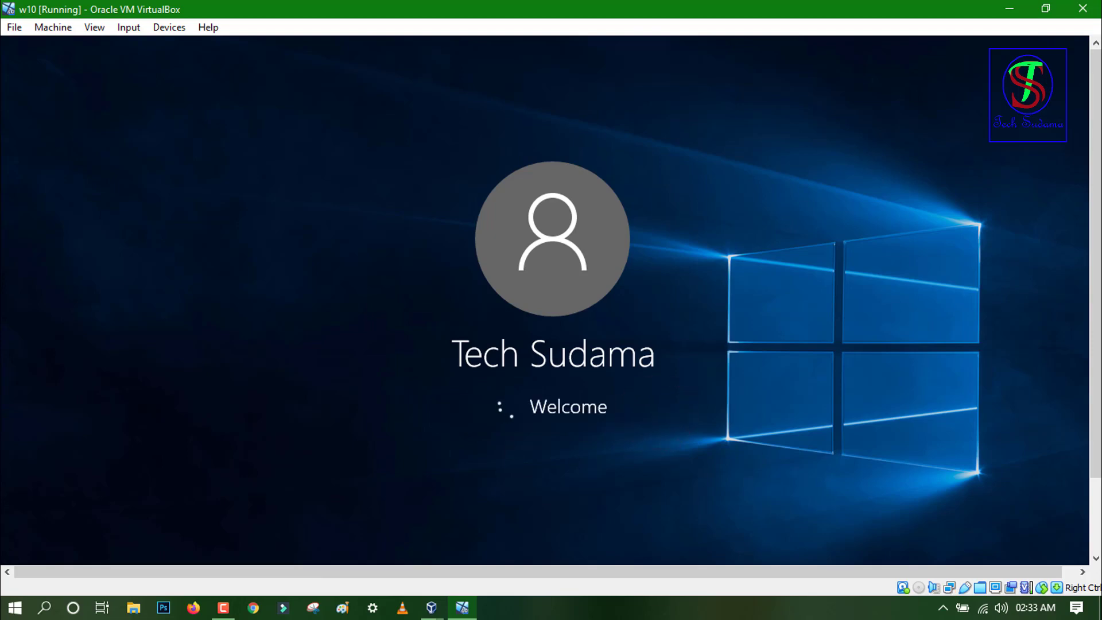
{"action": "left_click", "coordinate": [101, 27]}
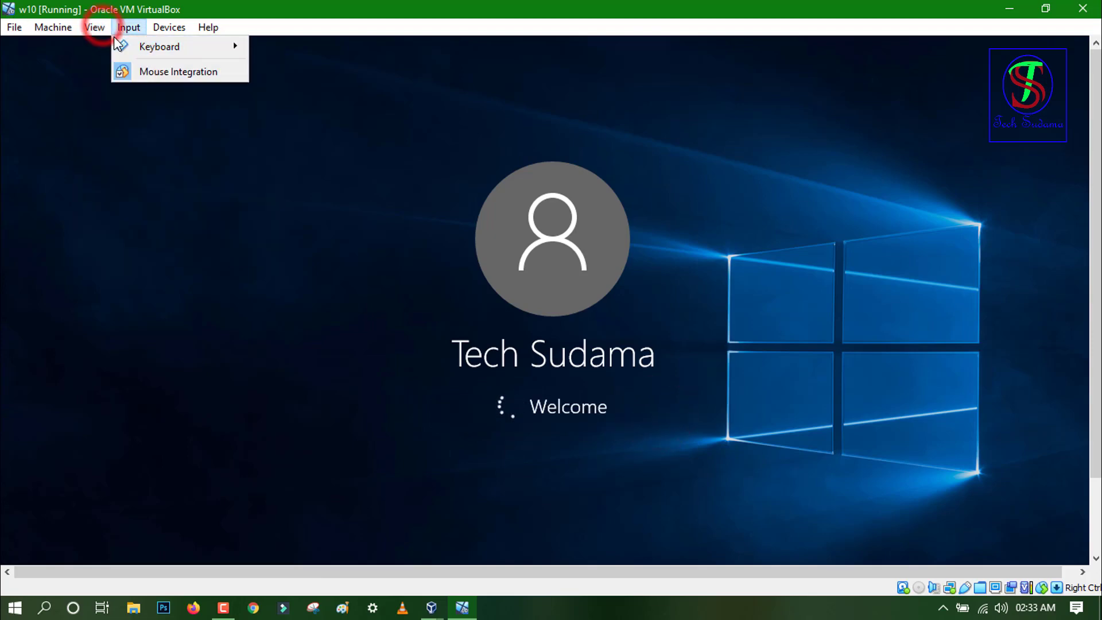
{"action": "left_click", "coordinate": [101, 43]}
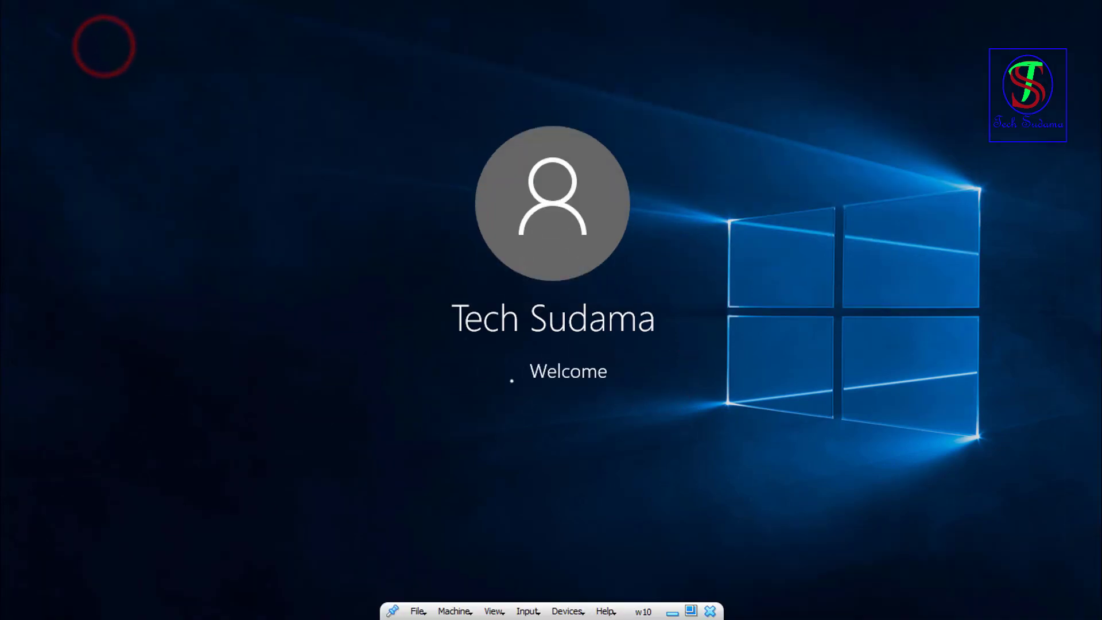